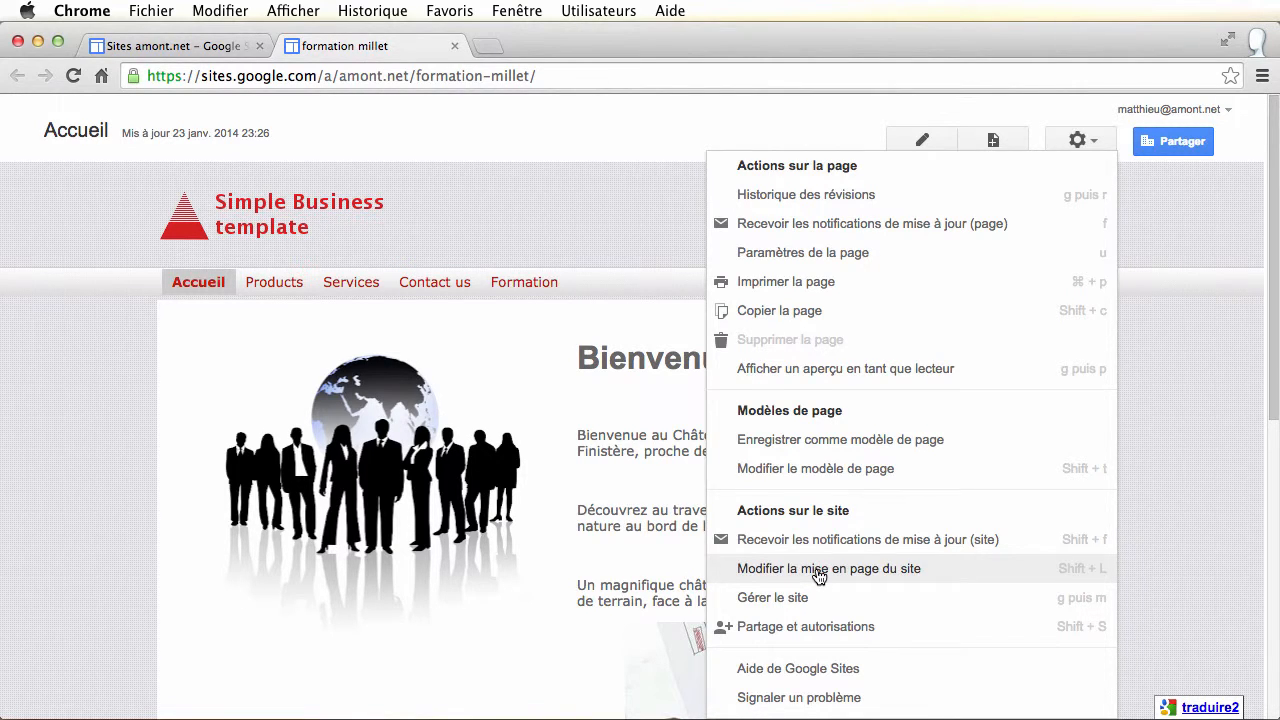
- Open the site layout for editing and add the sidebar to the site
click(818, 569)
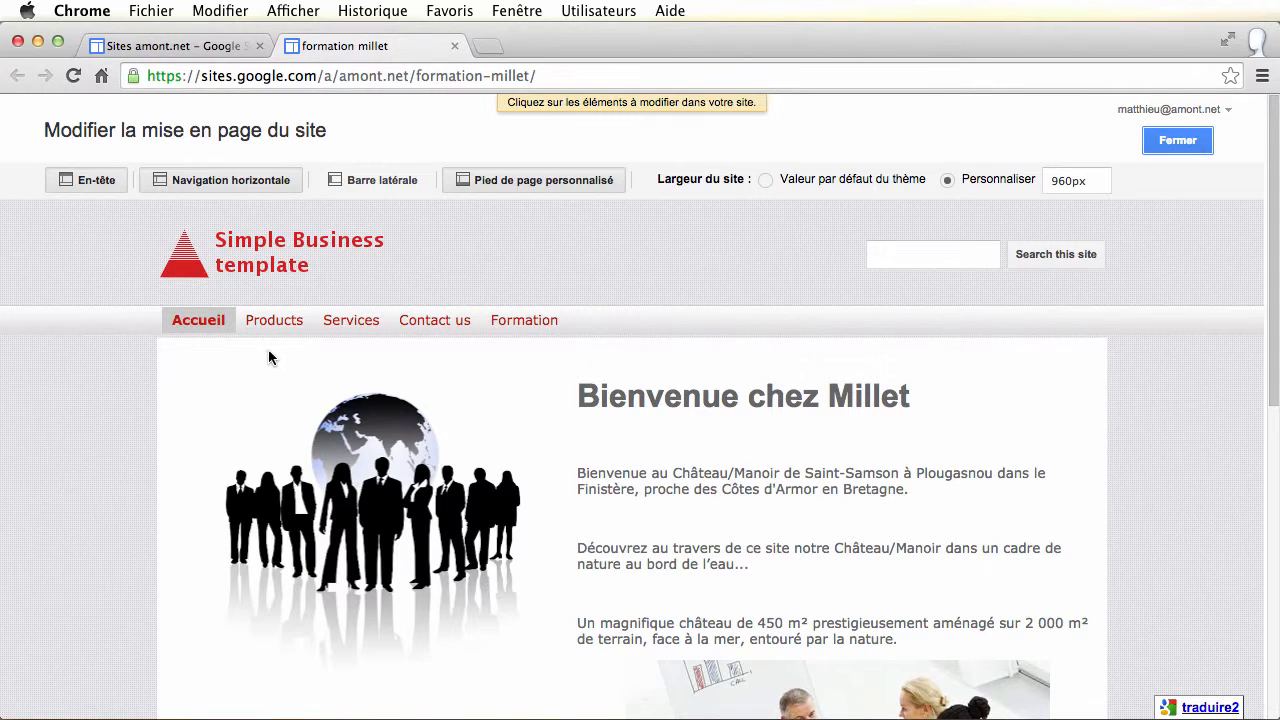
click(372, 183)
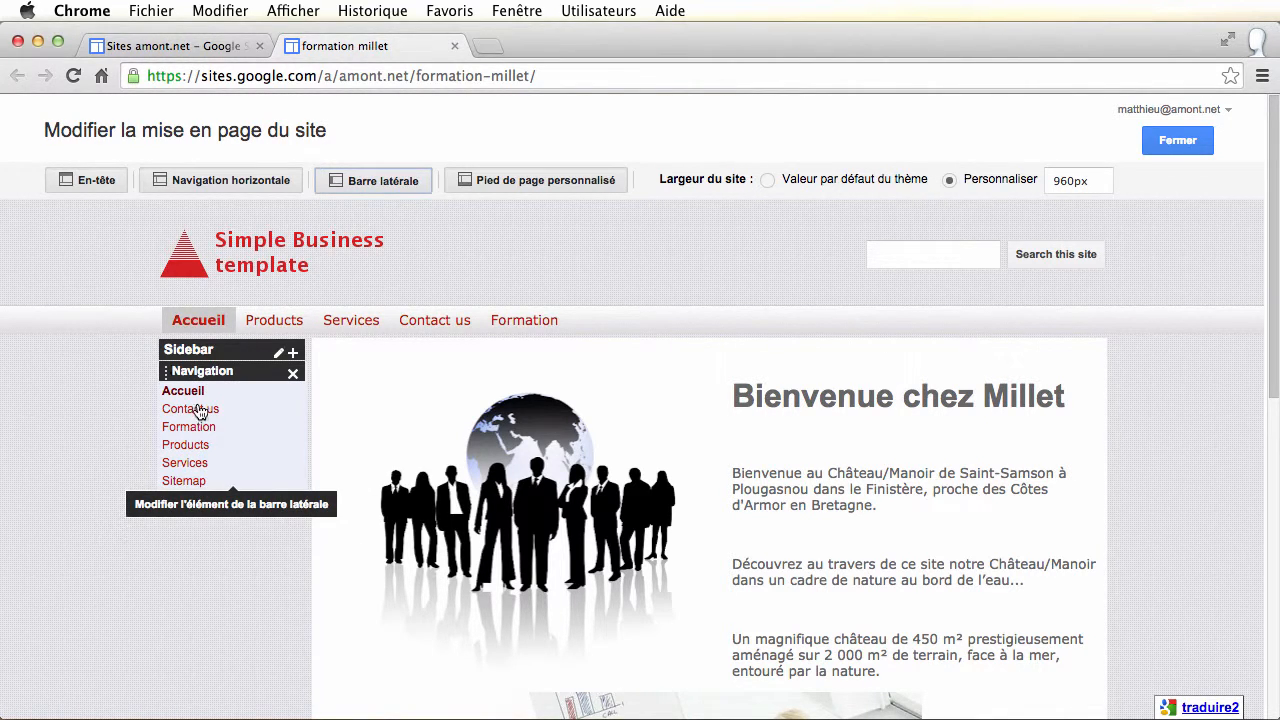
- Try to turn off automatic organisation of the sidebar navigation without selecting any pages, and save the settings
click(242, 379)
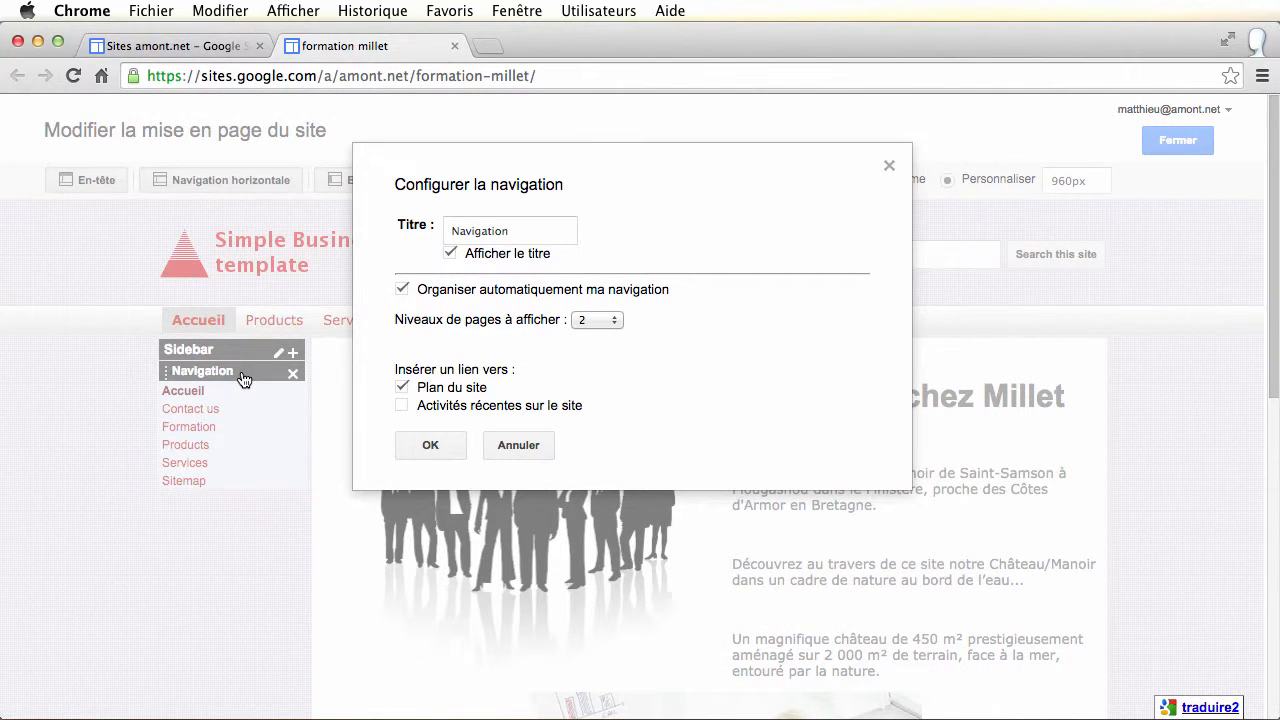
click(403, 290)
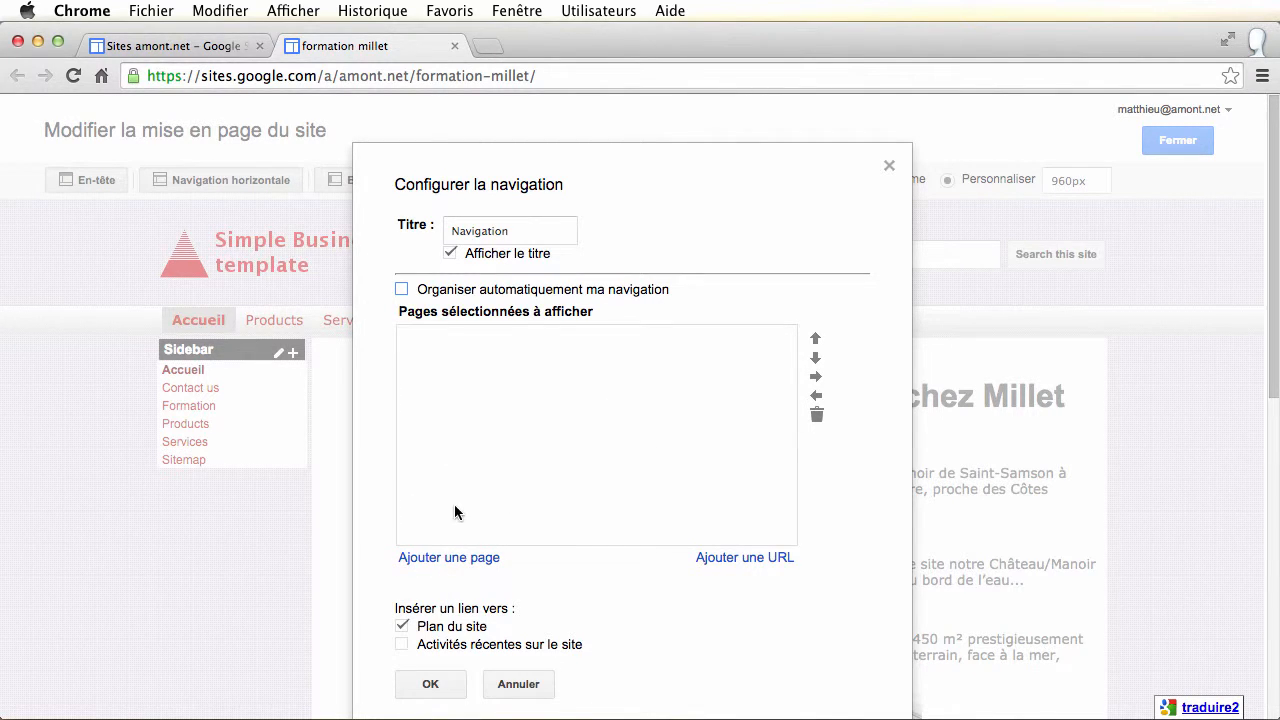
click(429, 688)
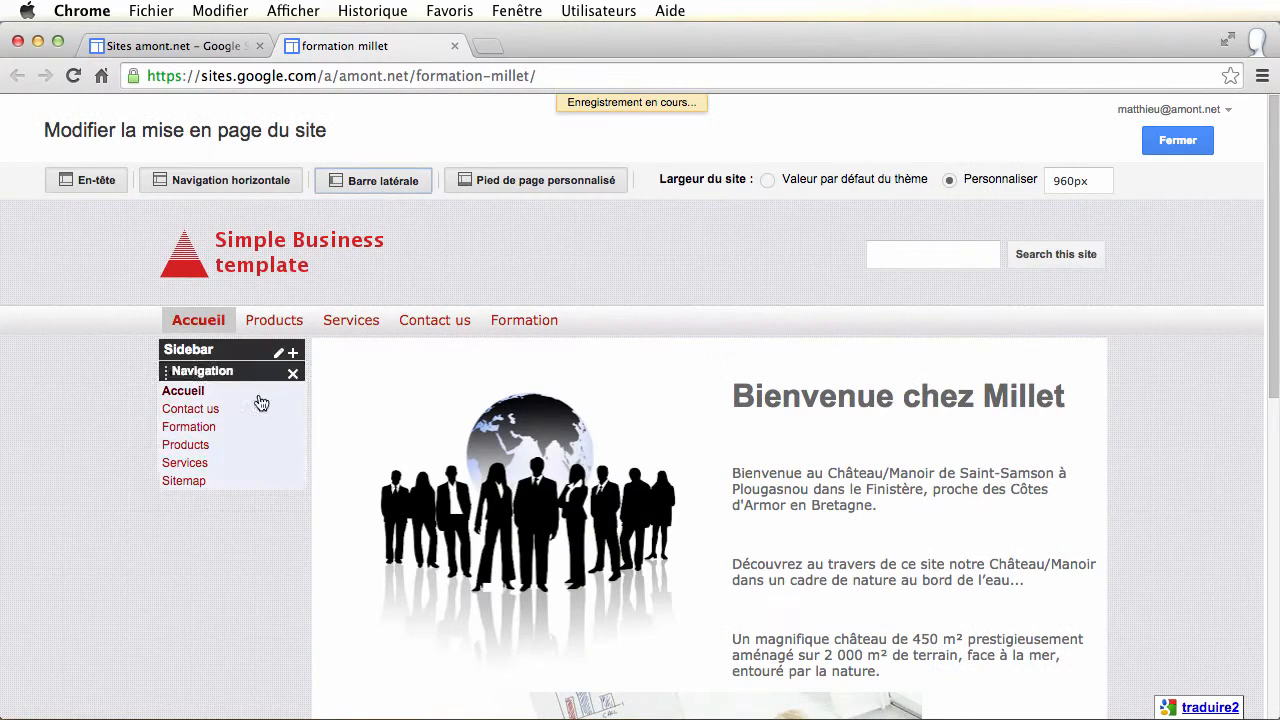
- Turn off automatic organisation of the sidebar navigation and add the Accueil page to its selected pages
click(235, 372)
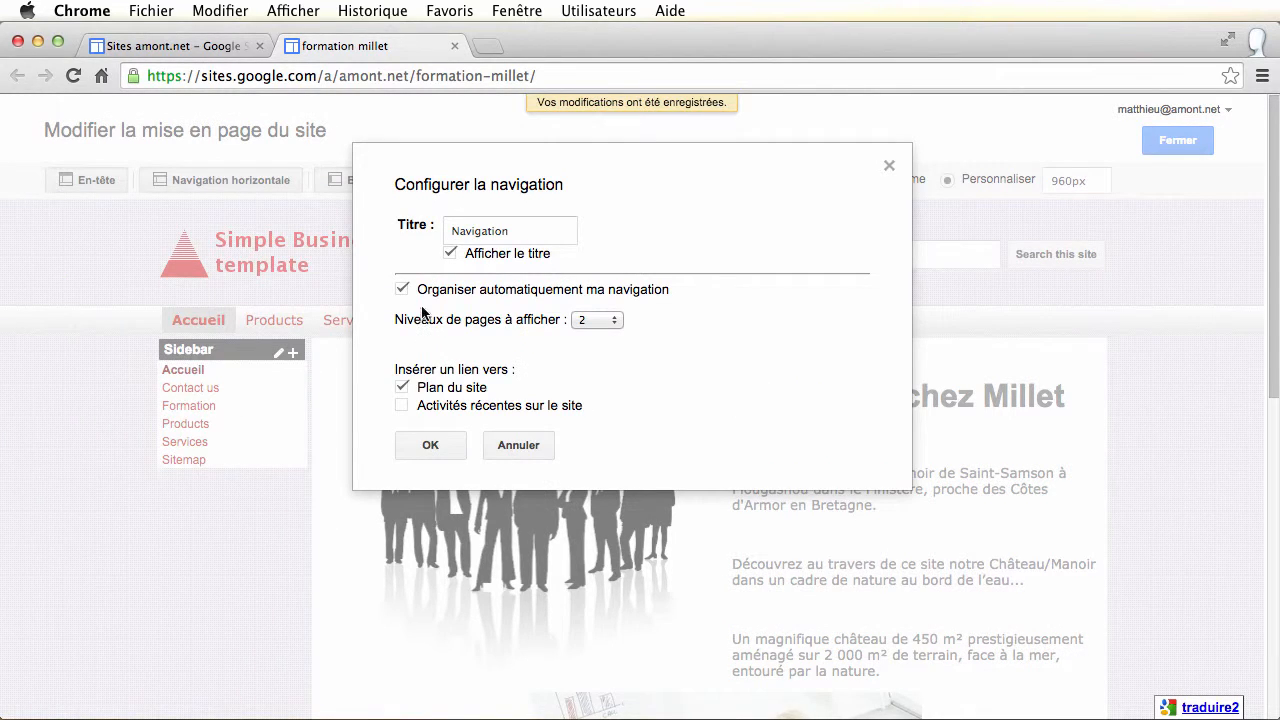
click(403, 290)
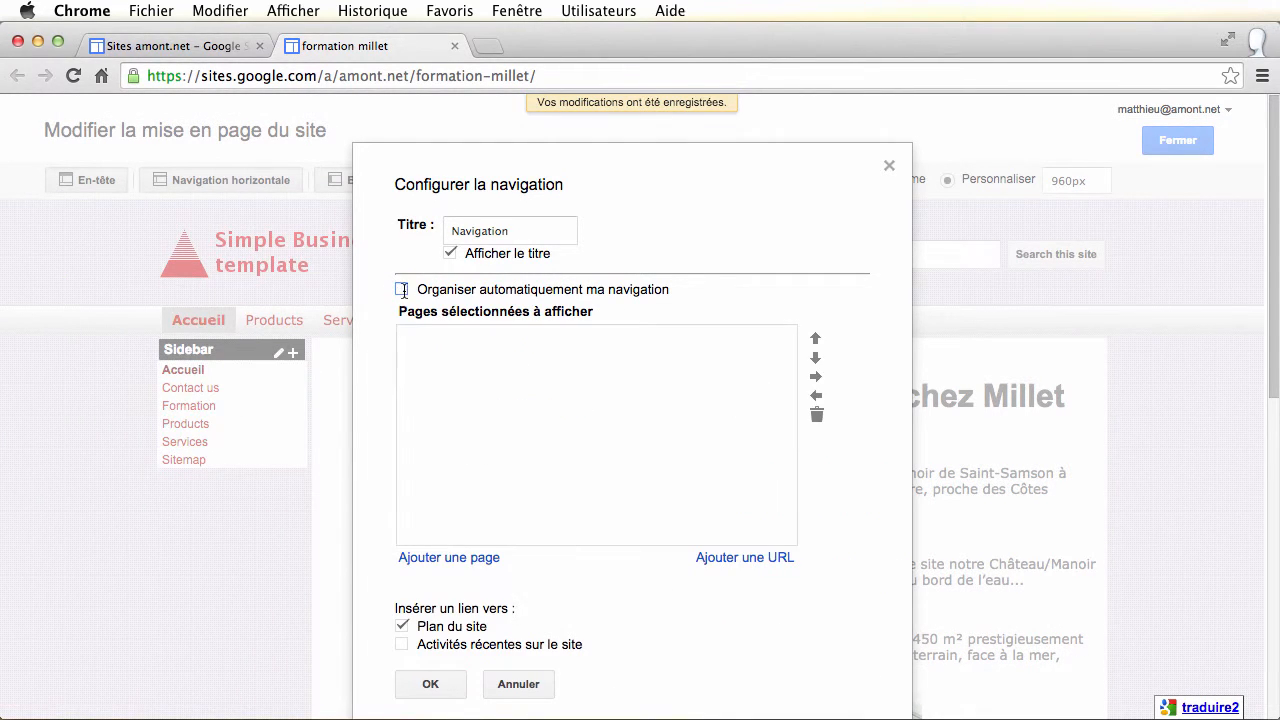
click(452, 566)
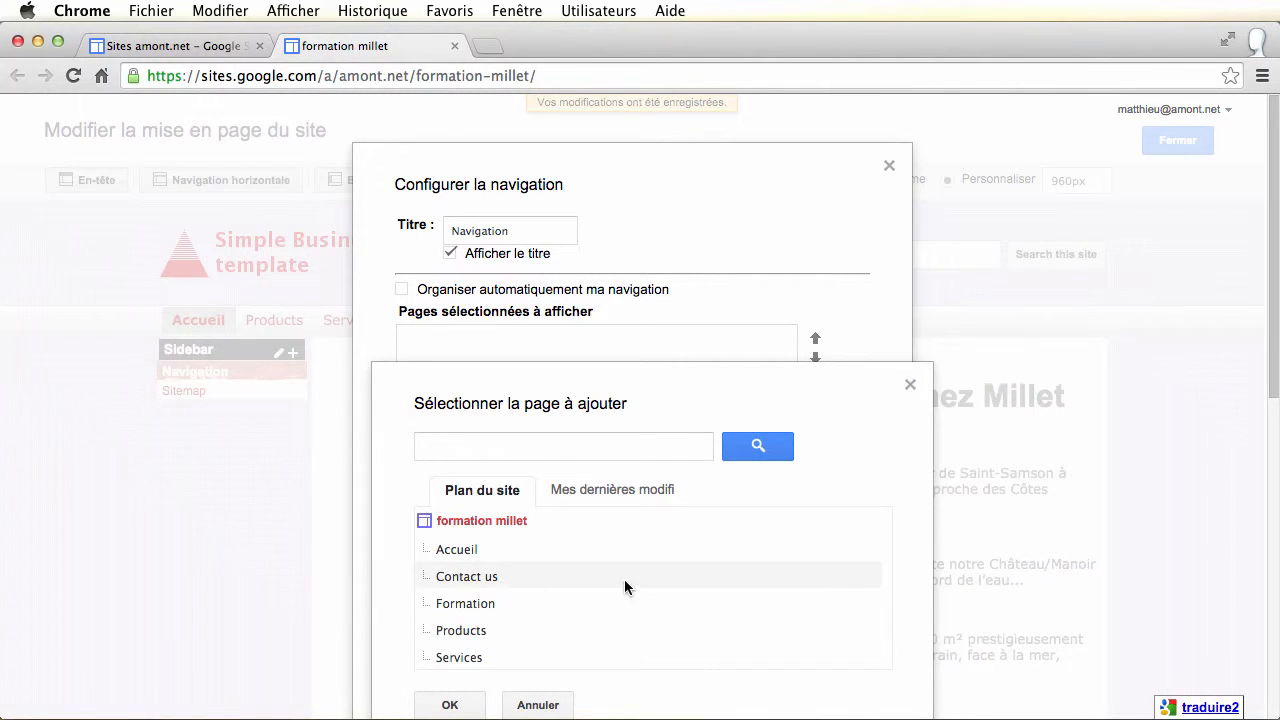
scroll(628, 597, down, 5)
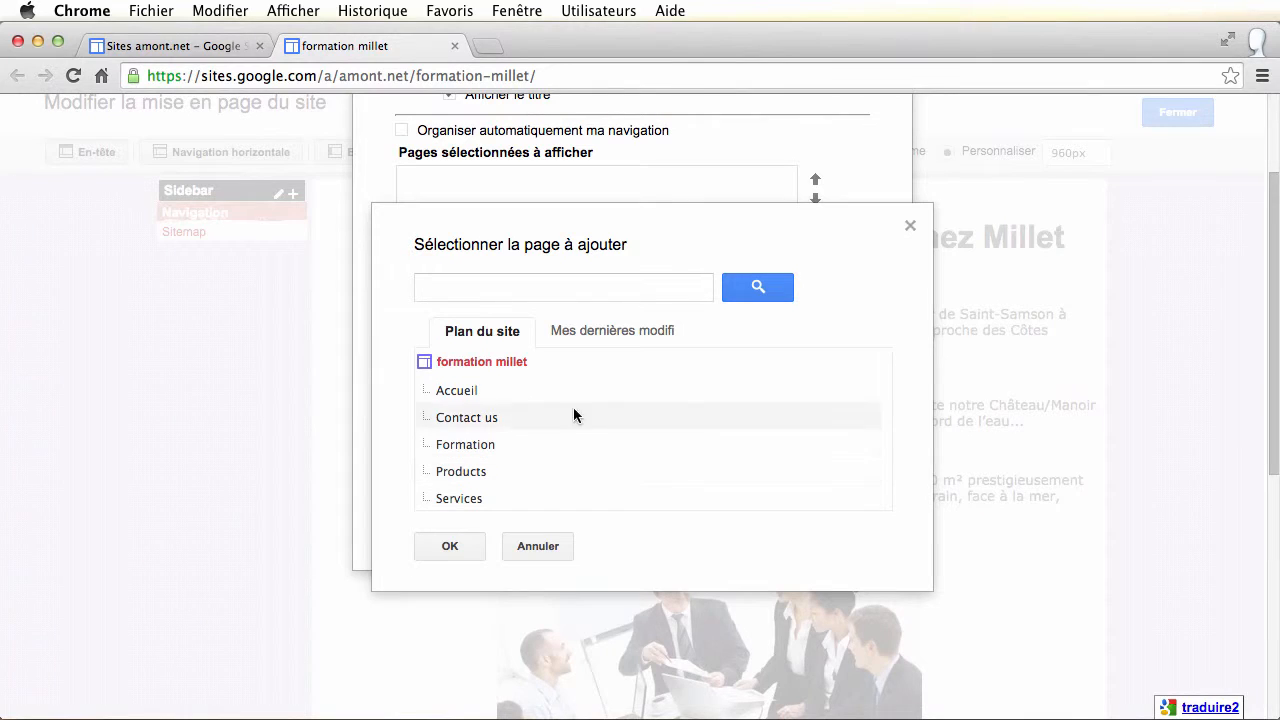
click(452, 392)
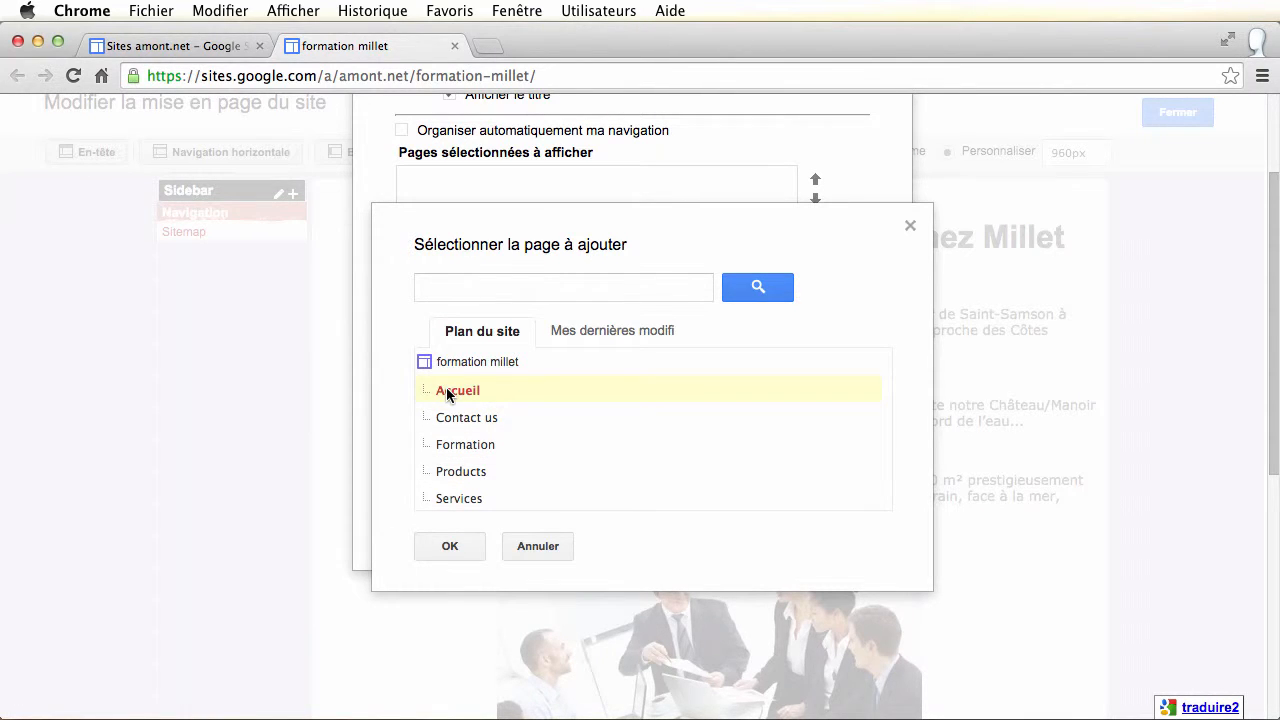
click(446, 546)
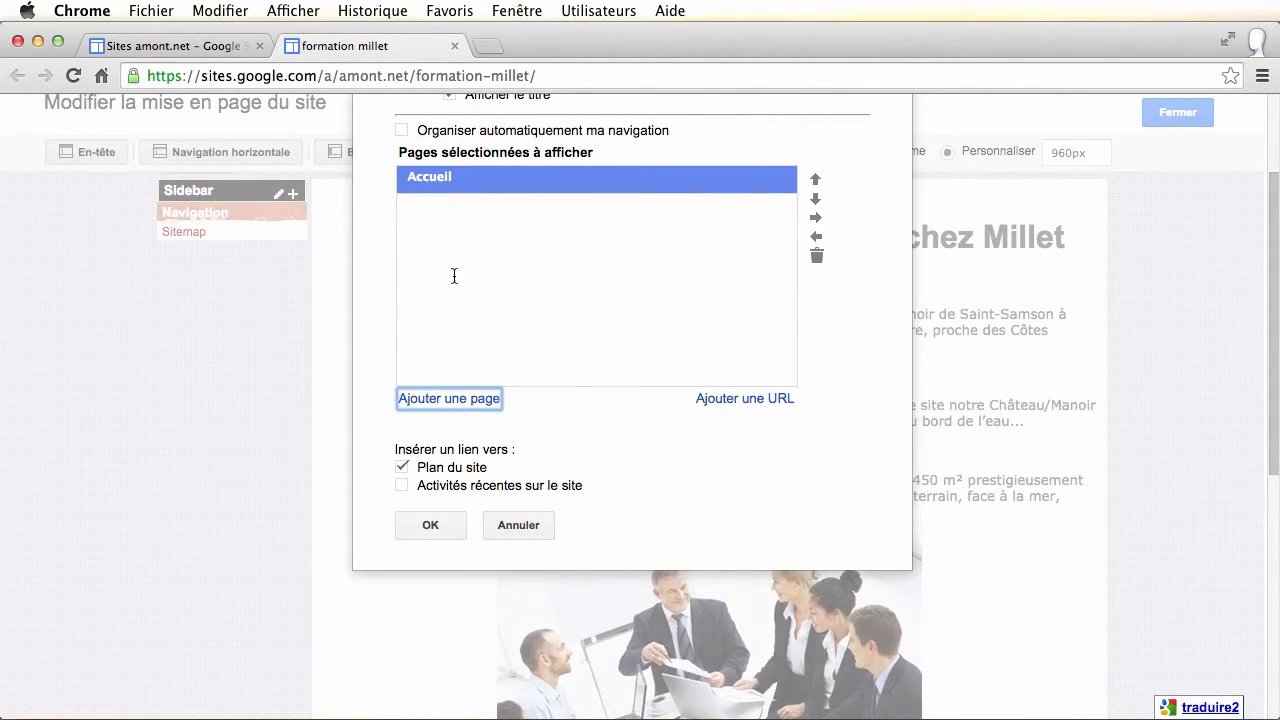
- Add the Formation and Services pages to the pages shown in the sidebar navigation
click(452, 398)
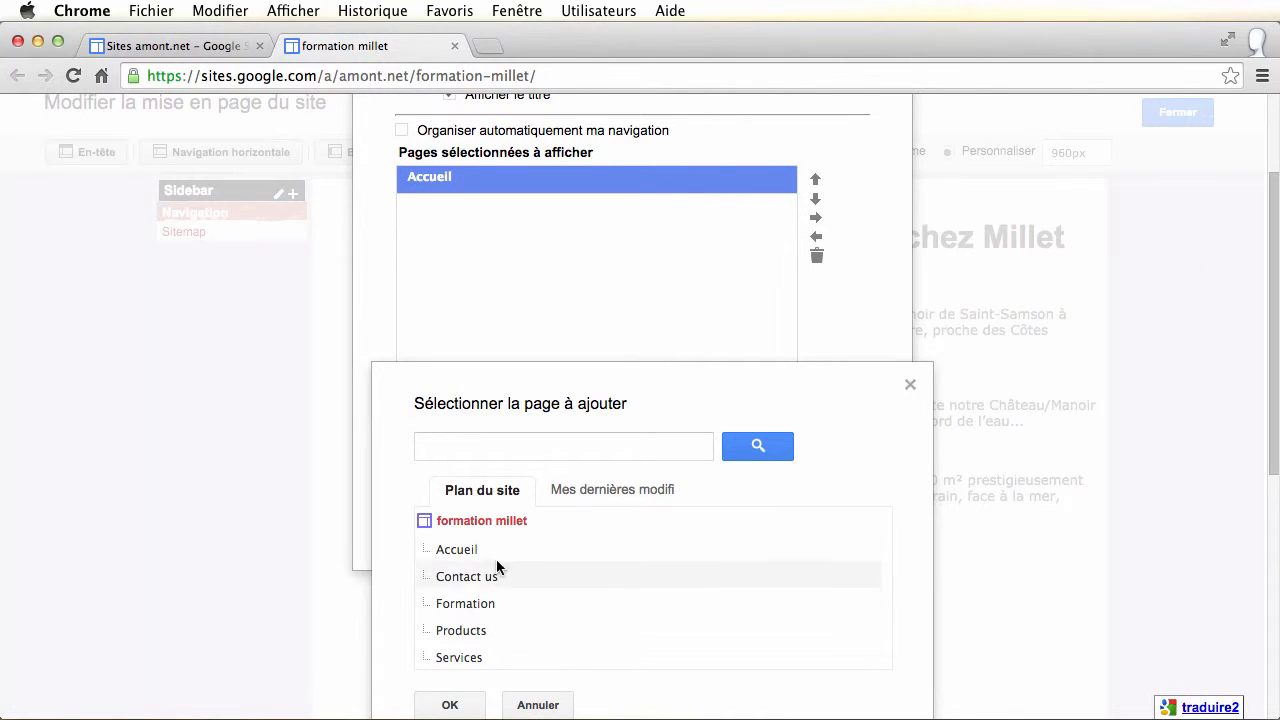
click(468, 604)
click(450, 704)
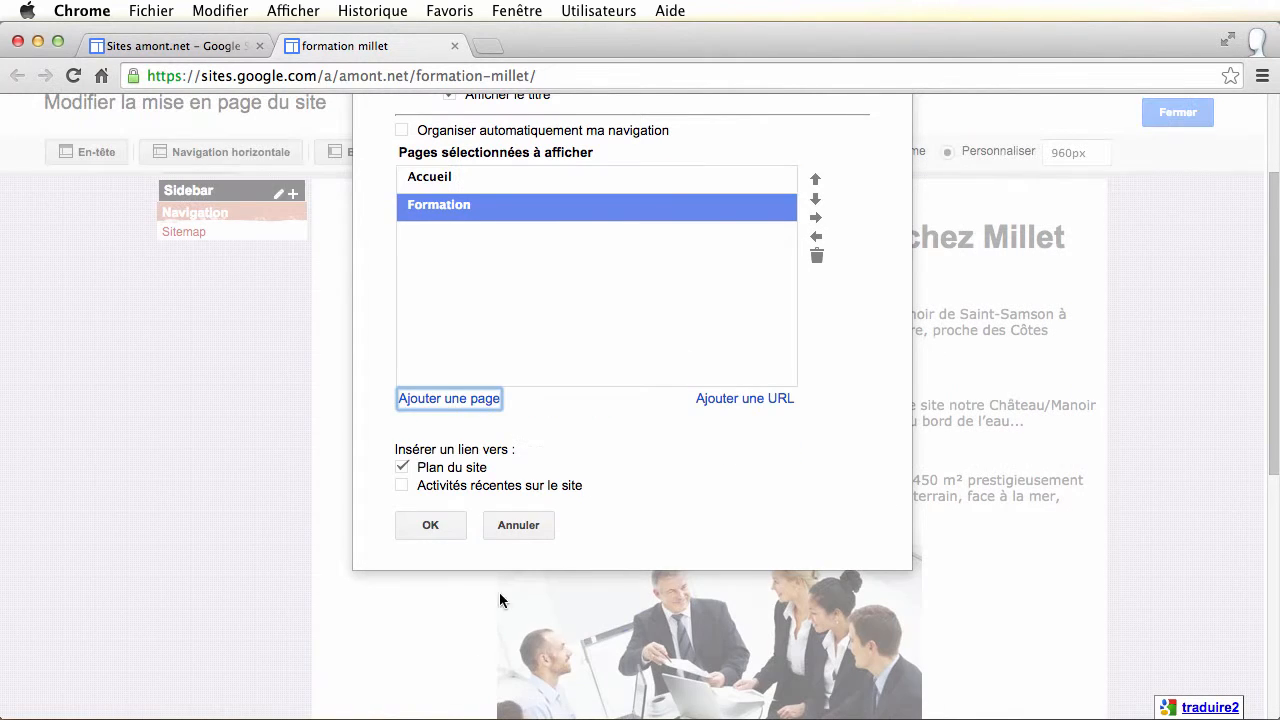
click(451, 399)
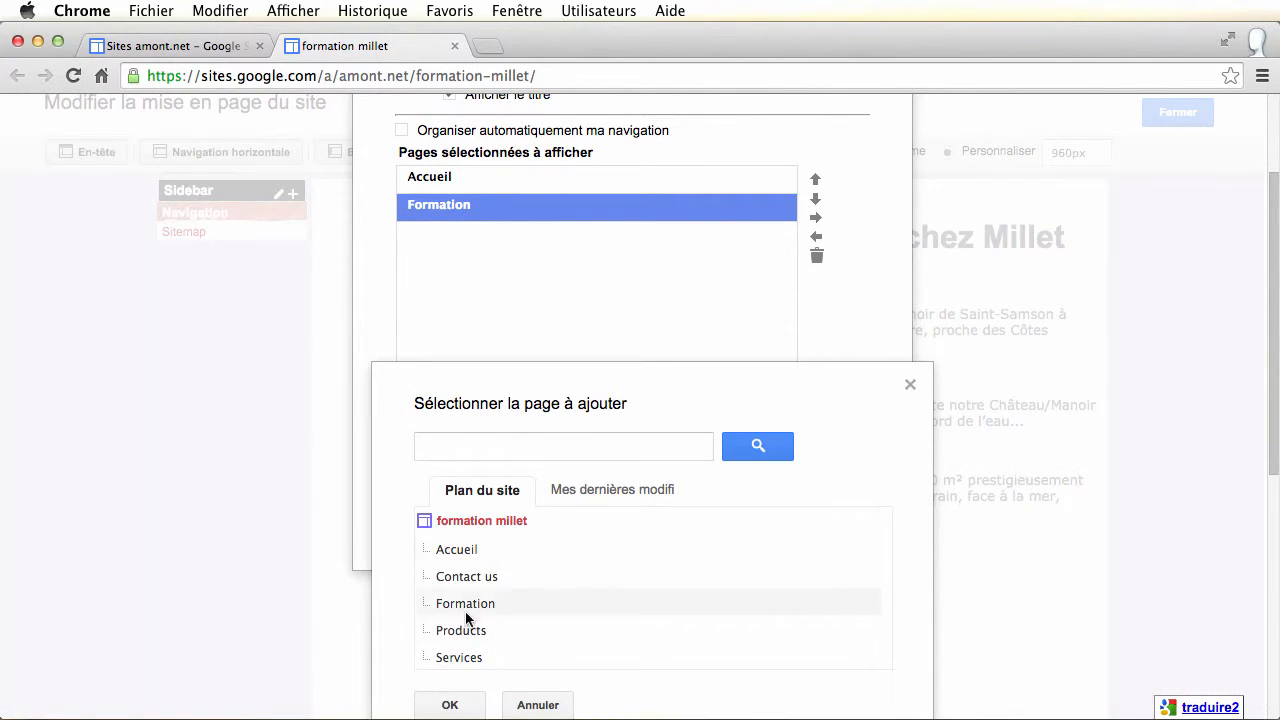
click(461, 659)
click(452, 704)
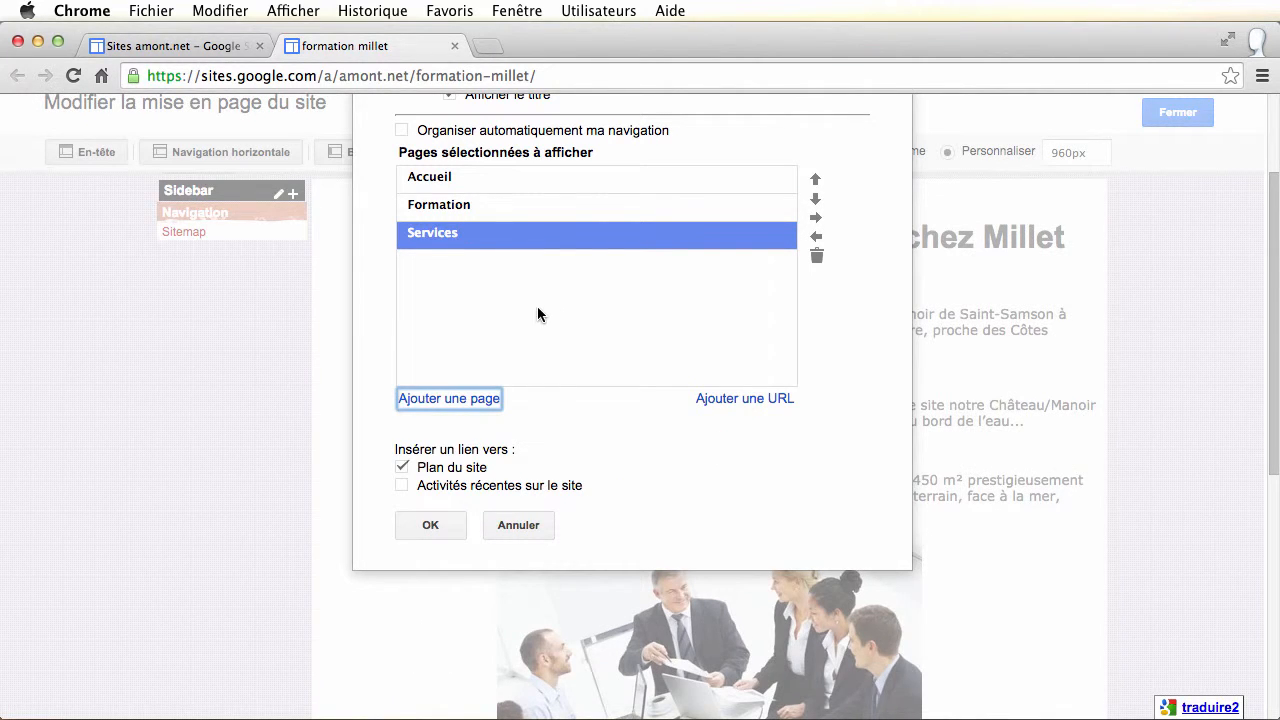
- Move the Services page above Formation in the sidebar navigation's page order, keeping it at the top level
scroll(538, 306, up, 4)
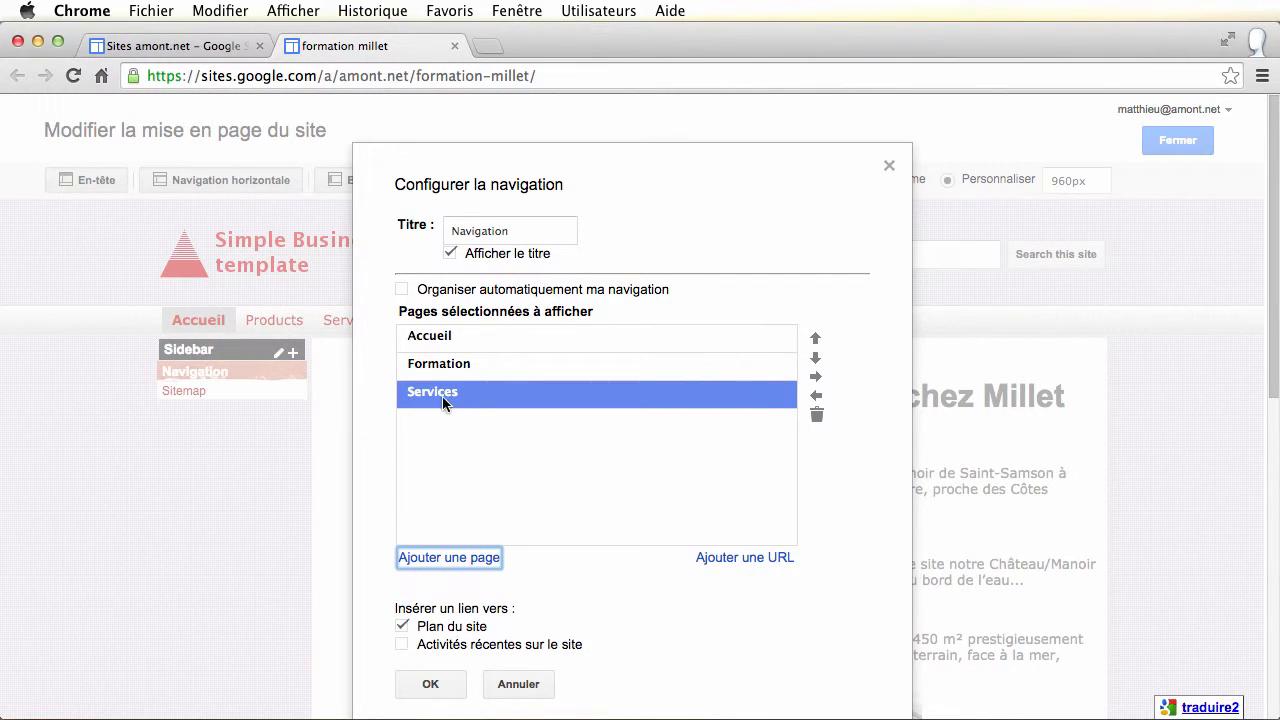
click(815, 340)
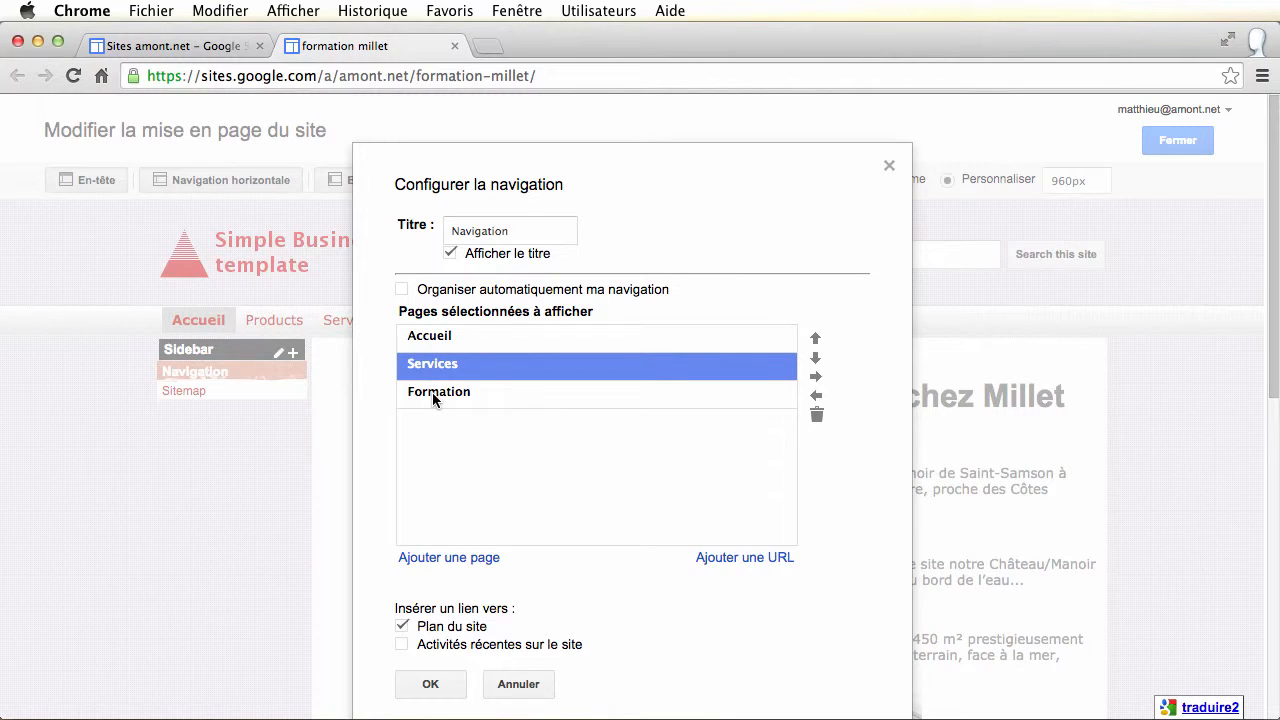
click(816, 378)
click(817, 398)
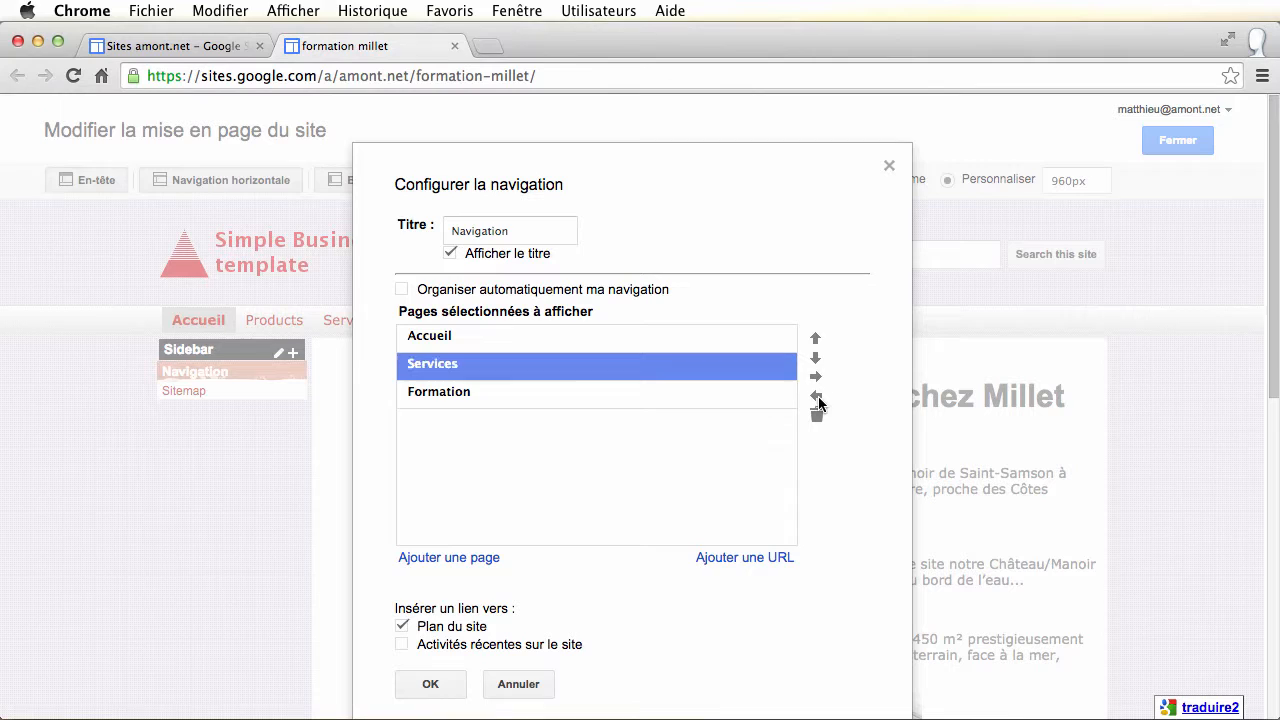
- Remove the Formation page from the sidebar navigation's selected pages and save the navigation settings
click(542, 394)
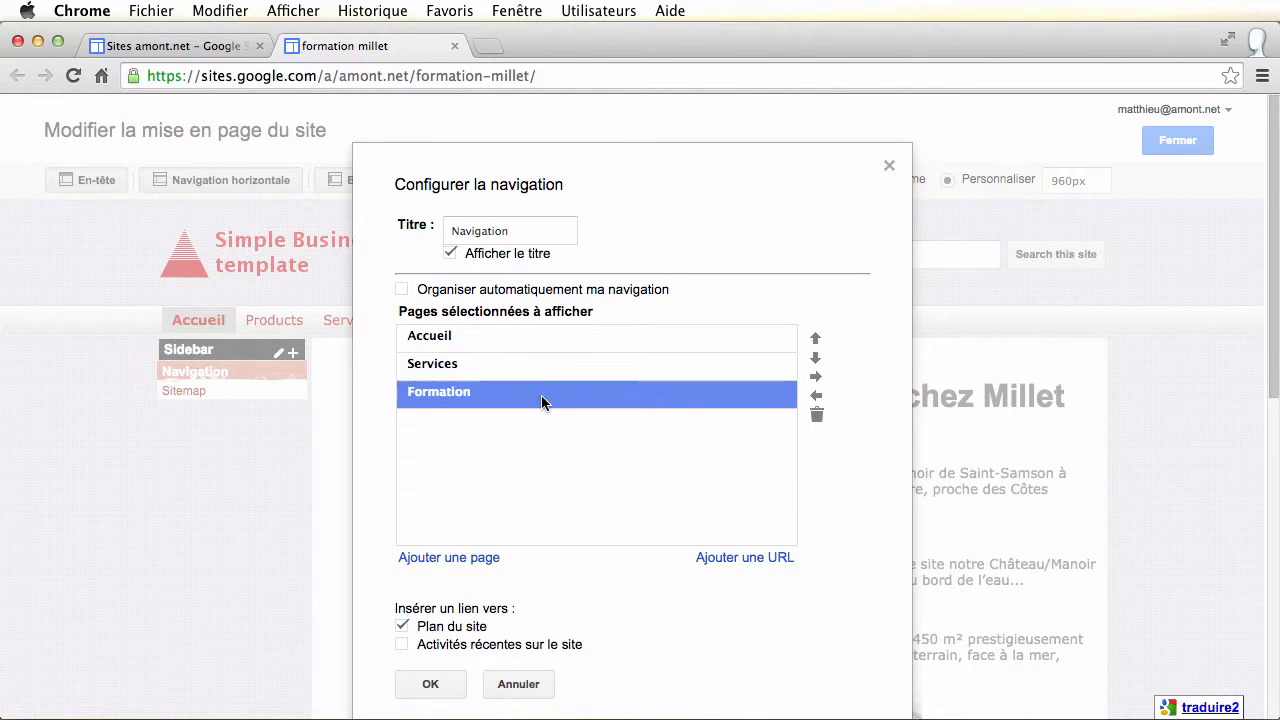
click(816, 379)
click(816, 397)
click(817, 416)
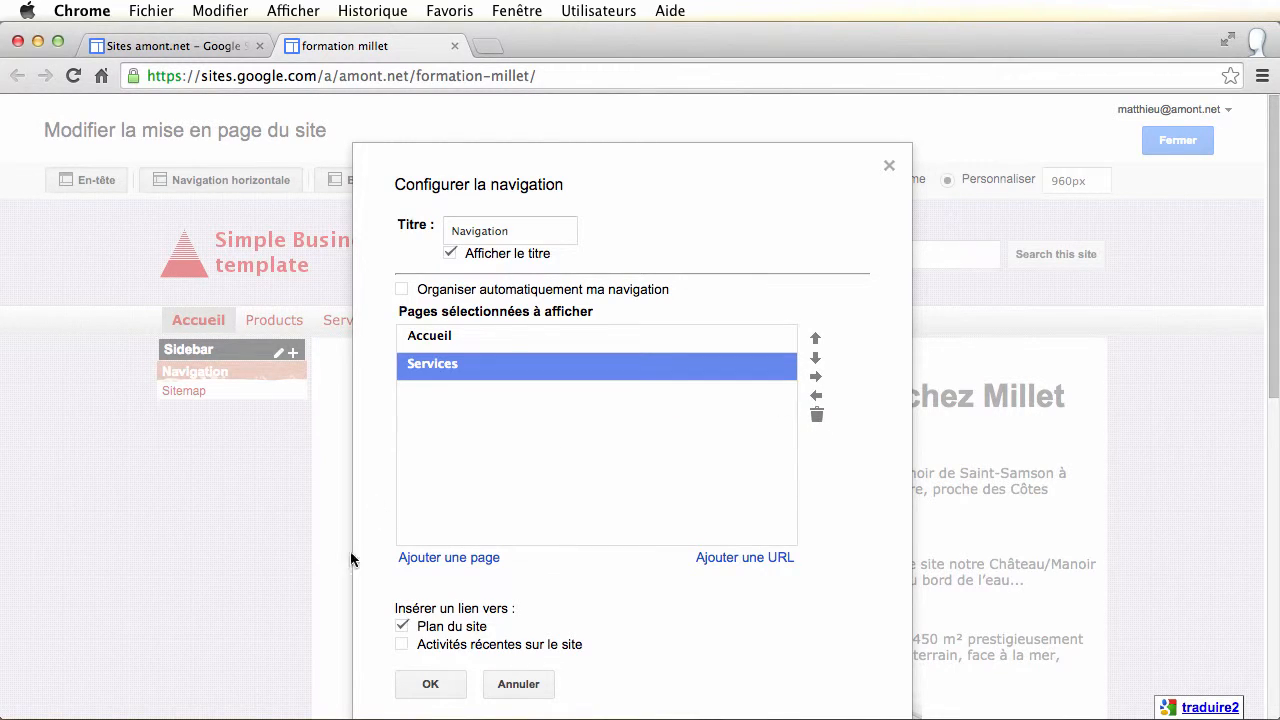
click(431, 686)
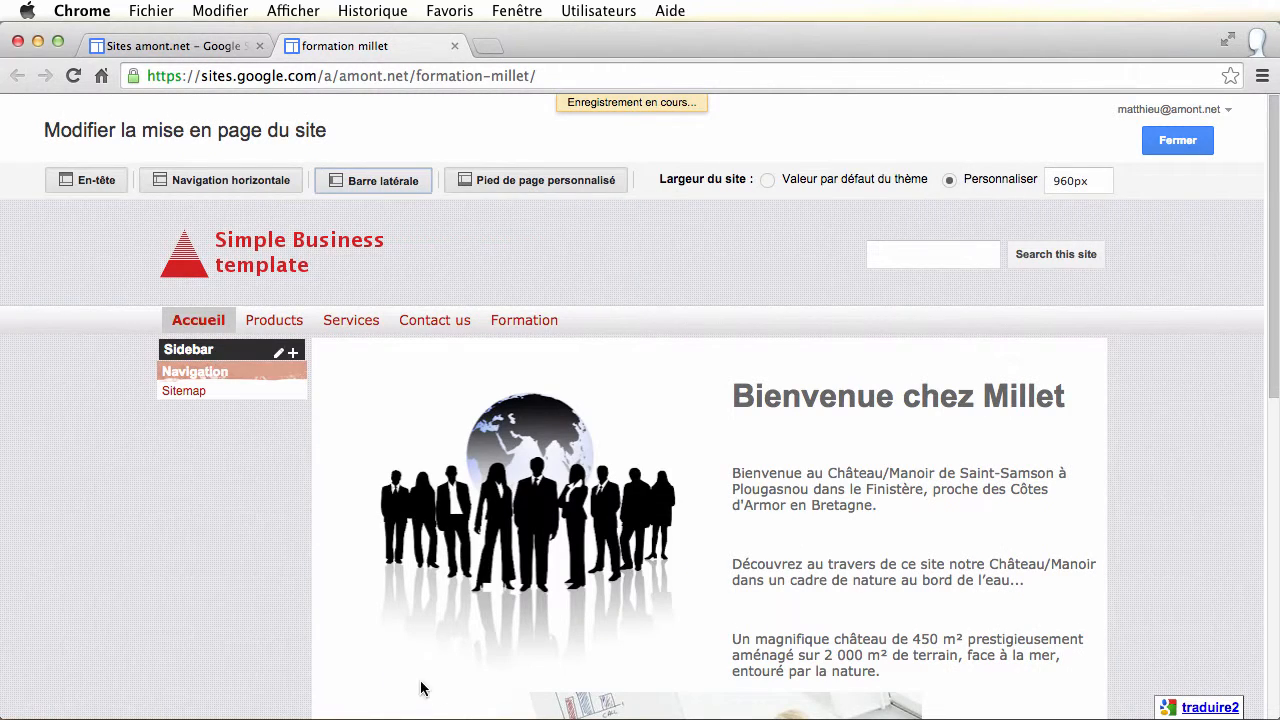
mouse_move(230, 376)
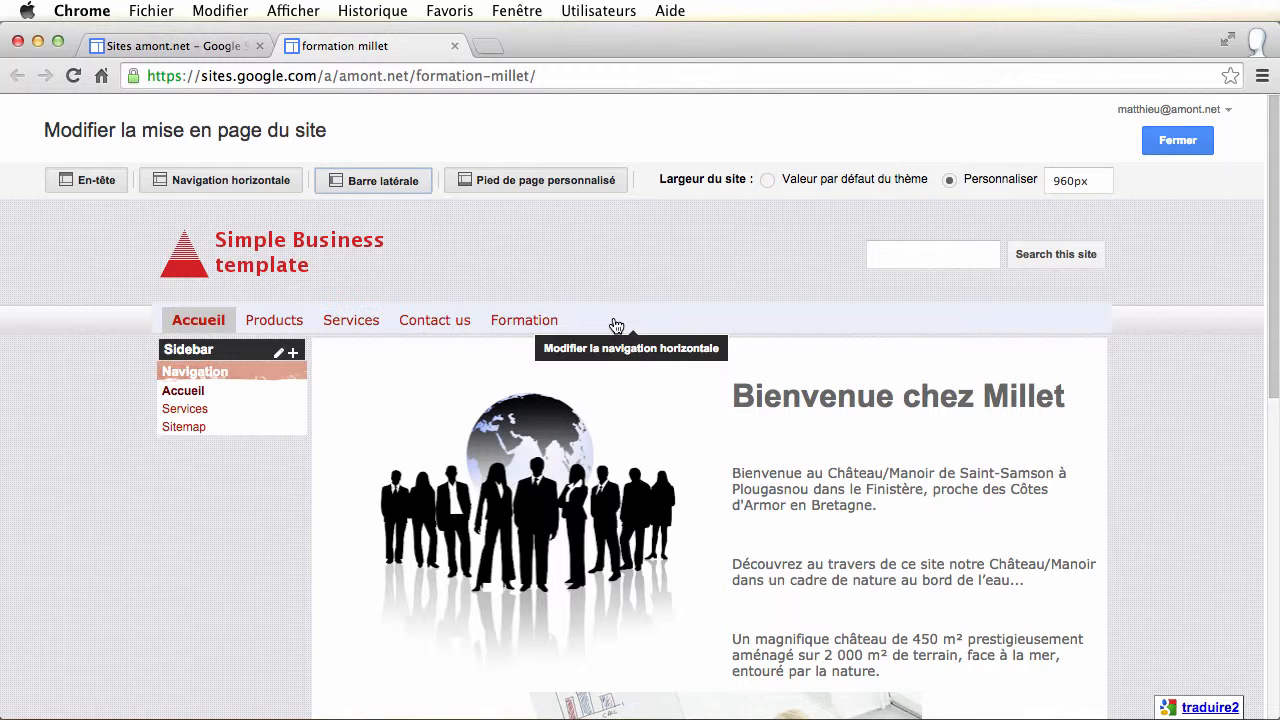
- Nest the Formation page under Services in the horizontal navigation and save it with the Liens style
click(615, 325)
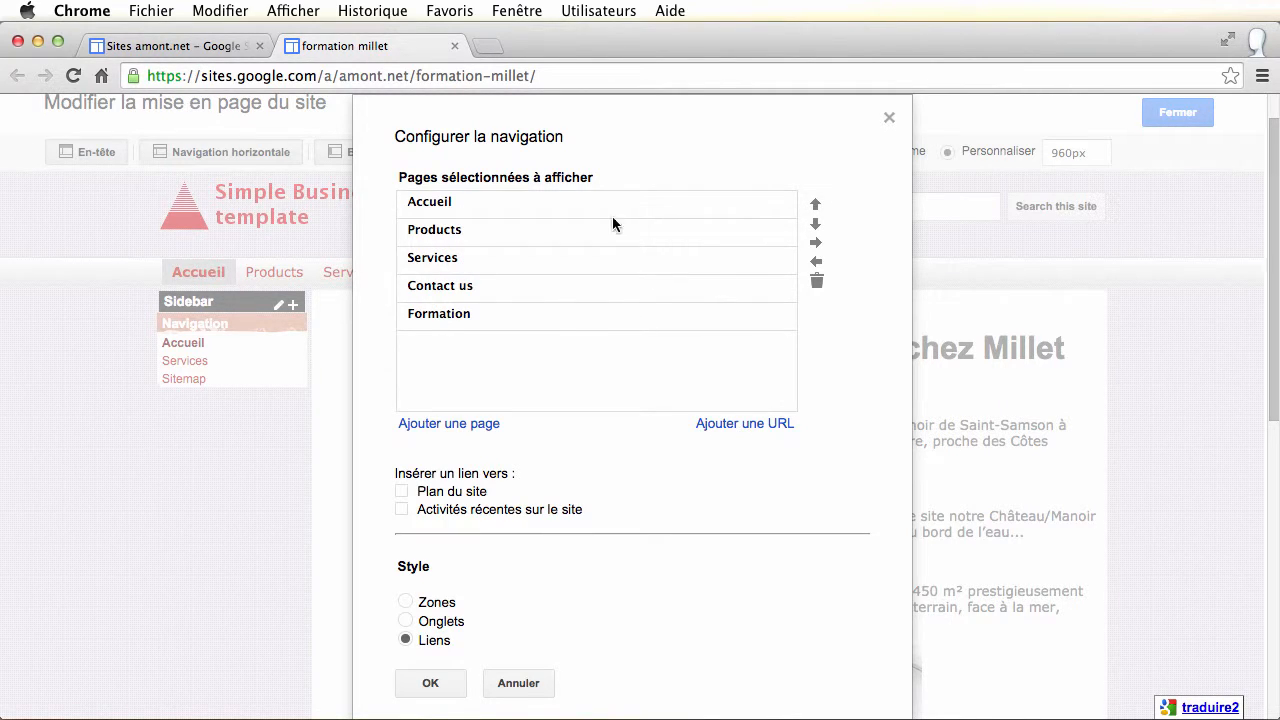
click(434, 316)
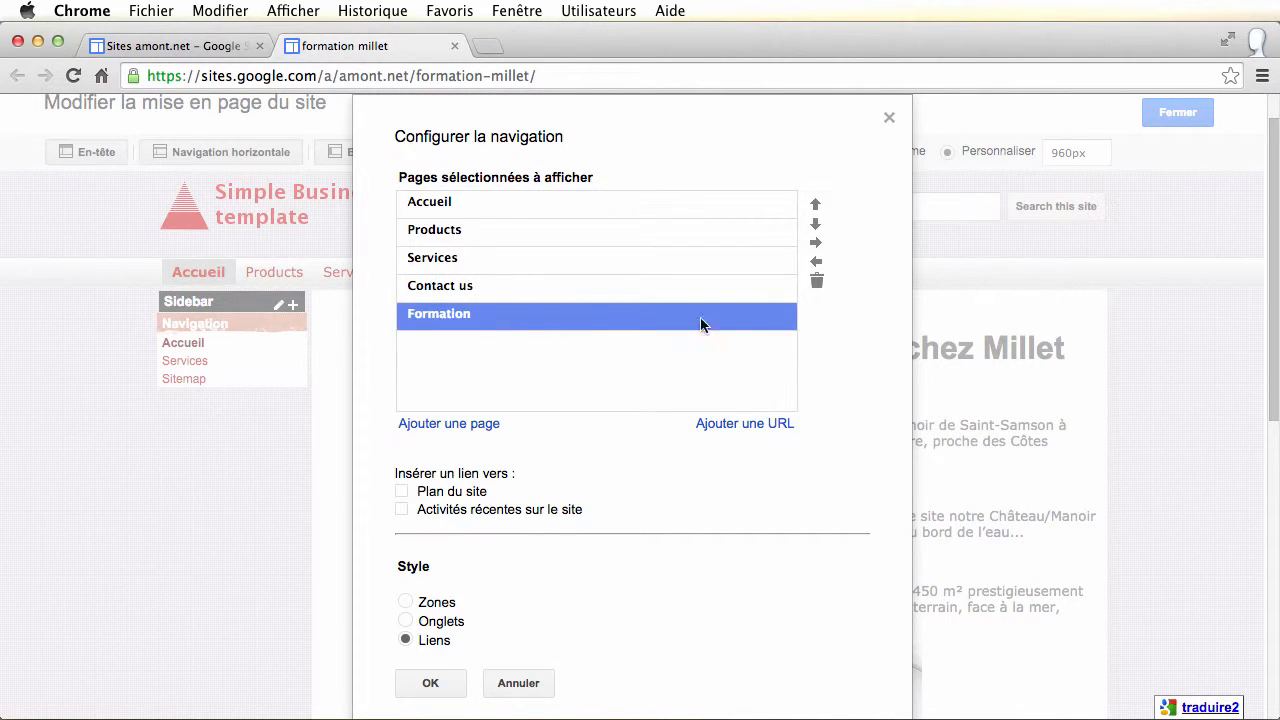
click(815, 205)
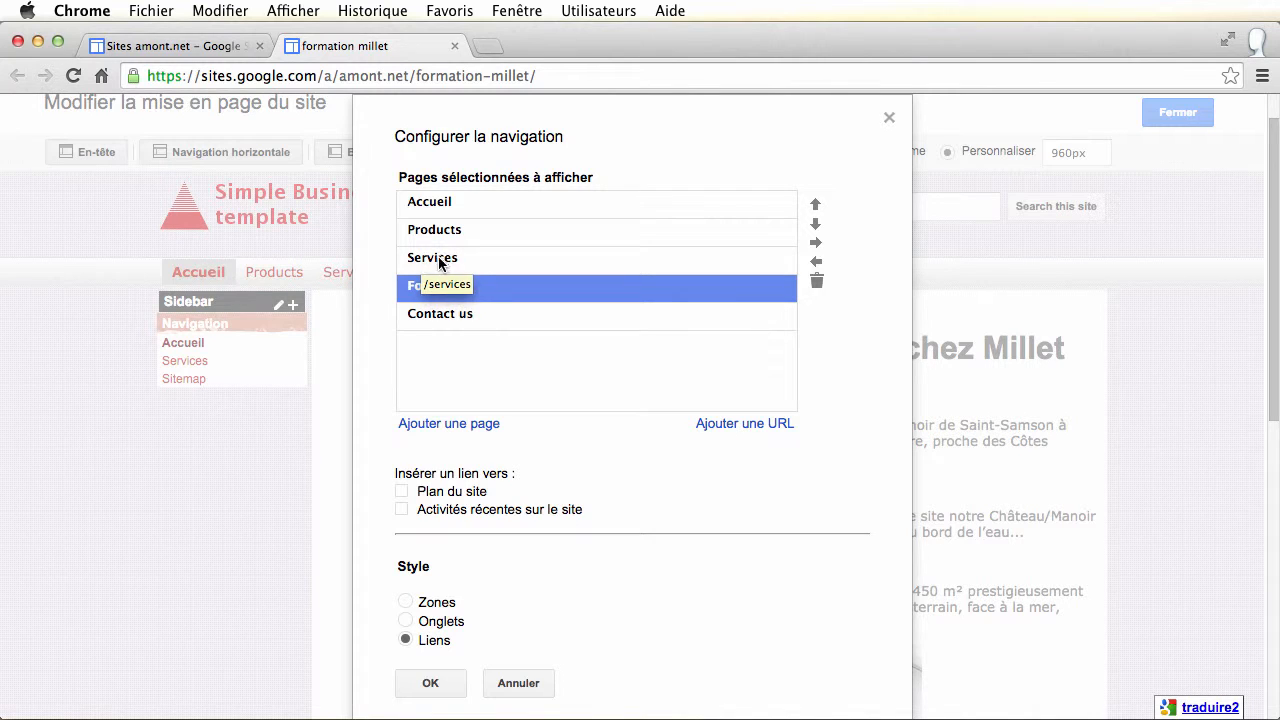
click(816, 245)
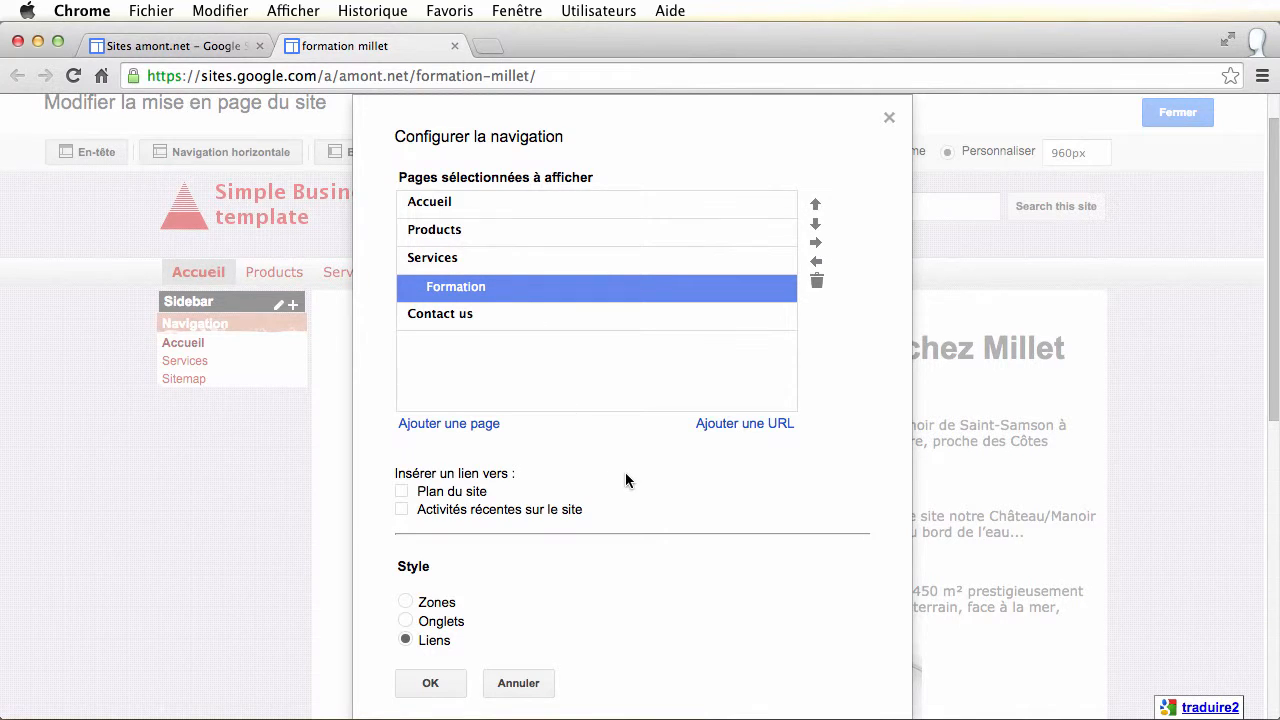
scroll(625, 472, down, 3)
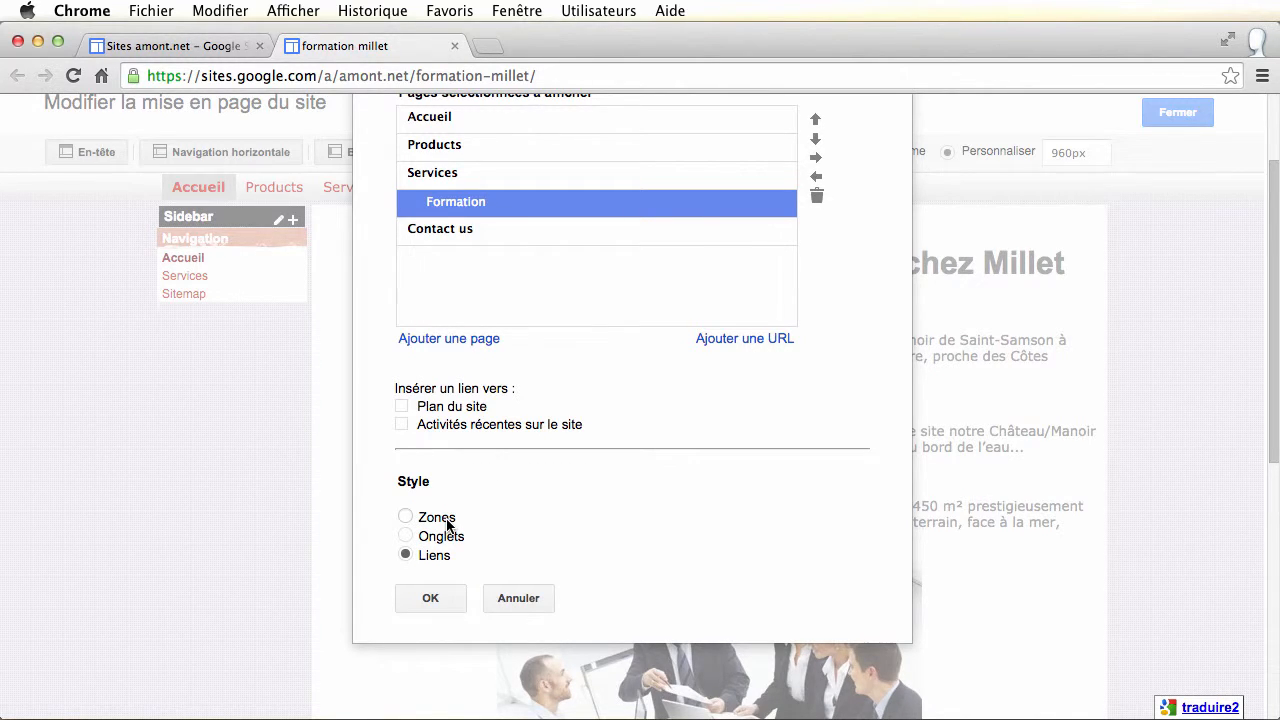
click(428, 598)
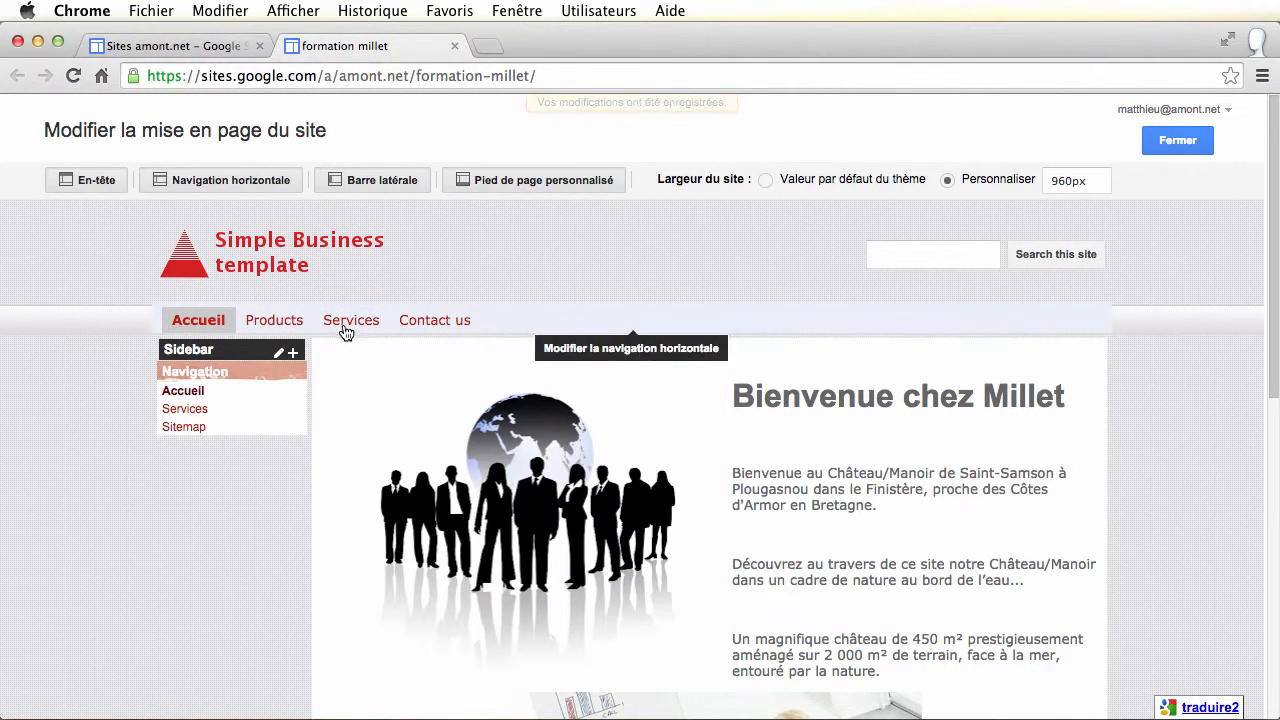
- Close the site layout editor and display the Services submenu in the horizontal navigation
click(1166, 142)
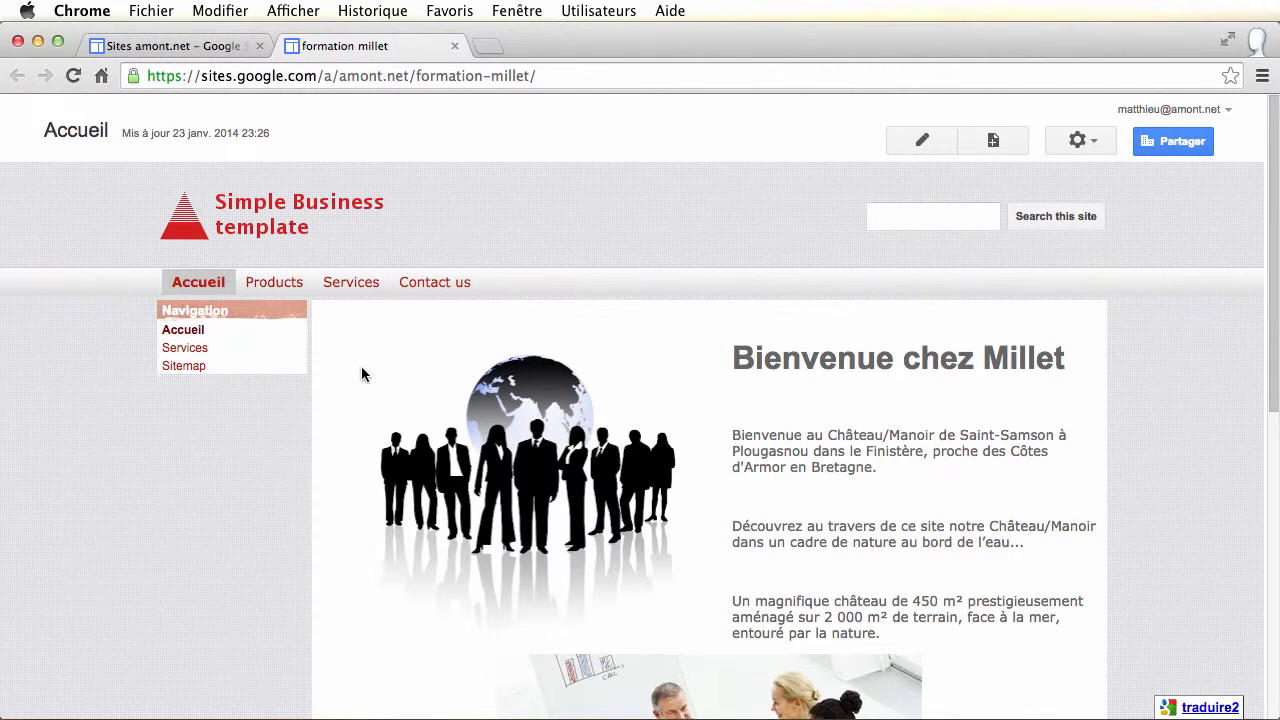
mouse_move(355, 287)
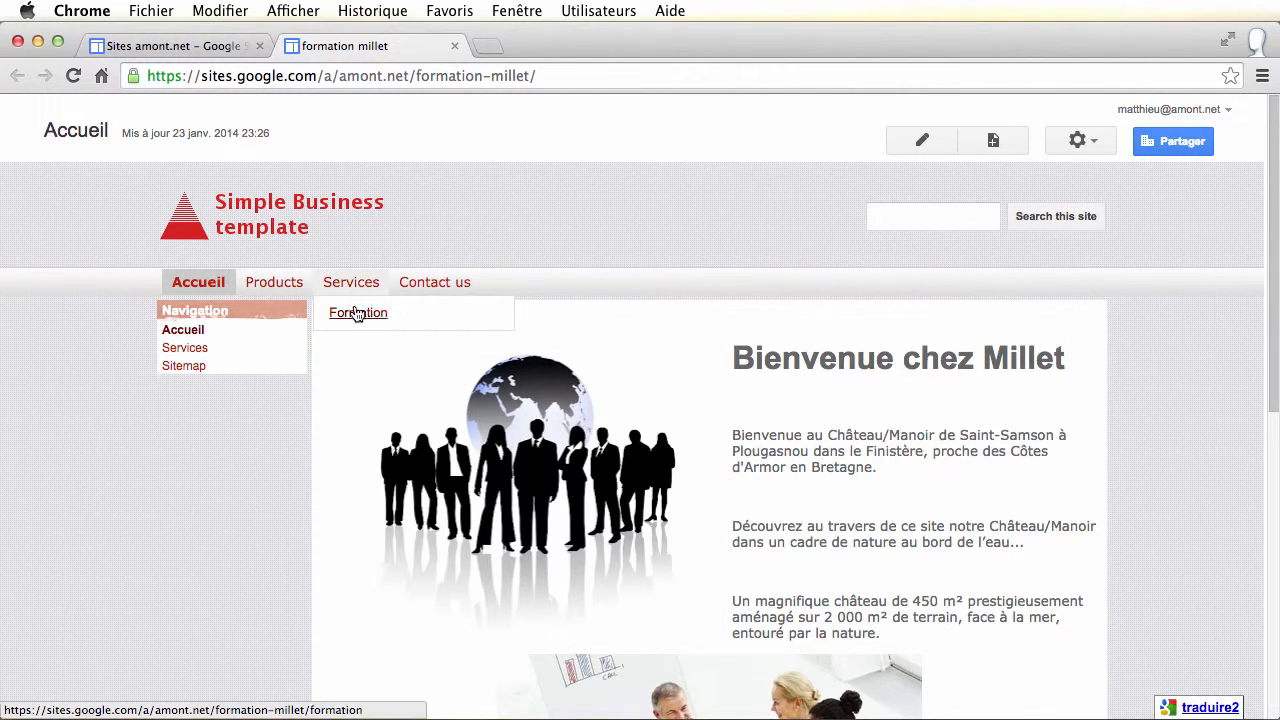